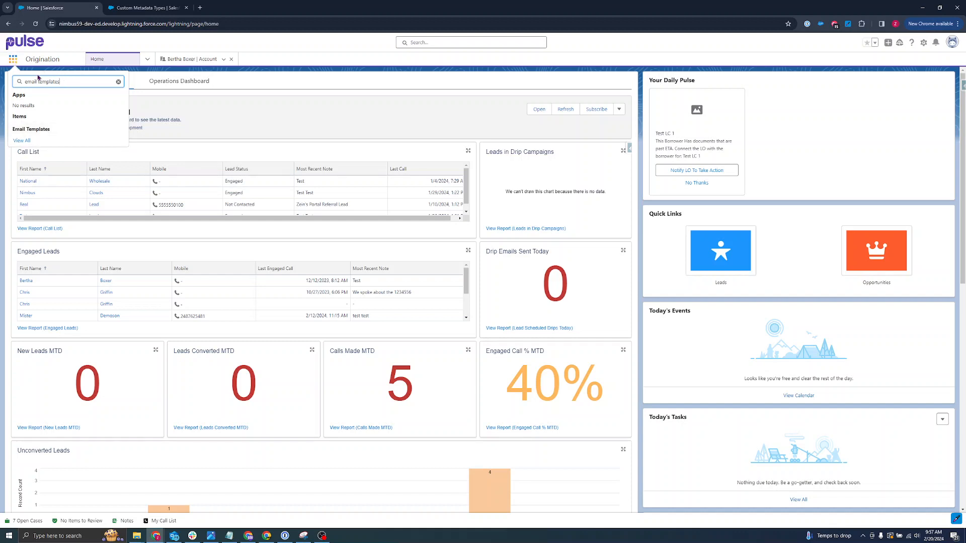
- Open the Practice Template email template from the email templates list and copy its record ID from the page address
{"action": "left_click", "coordinate": [36, 132]}
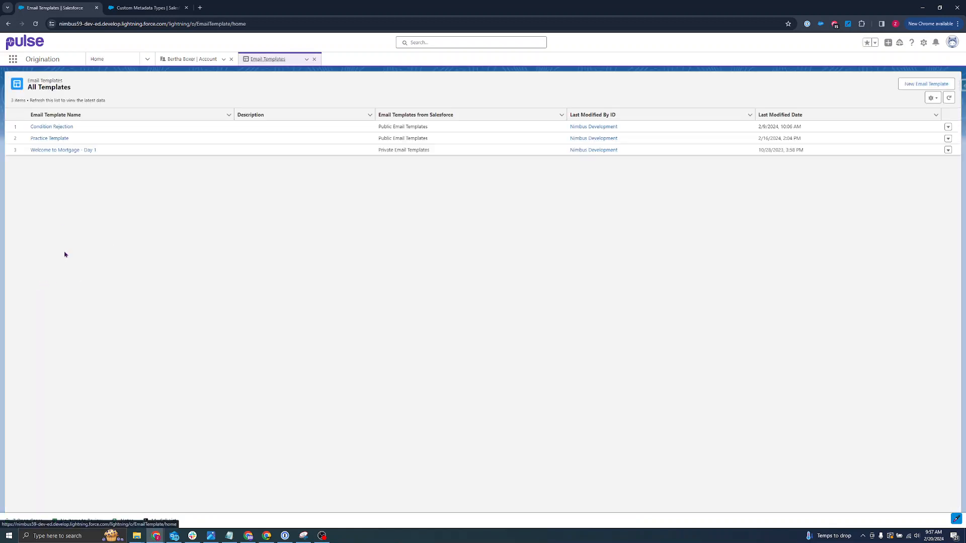
{"action": "left_click", "coordinate": [53, 139]}
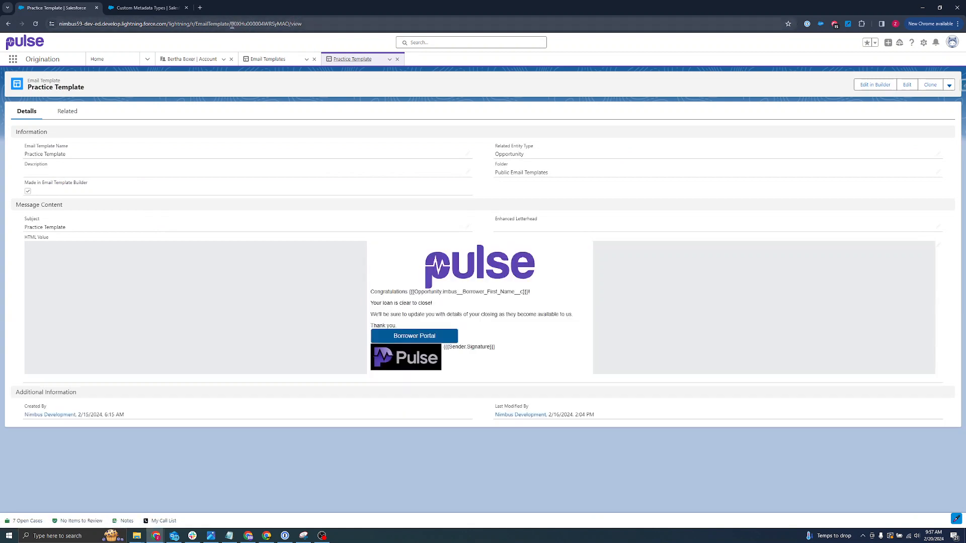
{"action": "left_click_drag", "start_coordinate": [231, 25], "coordinate": [289, 31]}
{"action": "key", "text": "ctrl+c"}
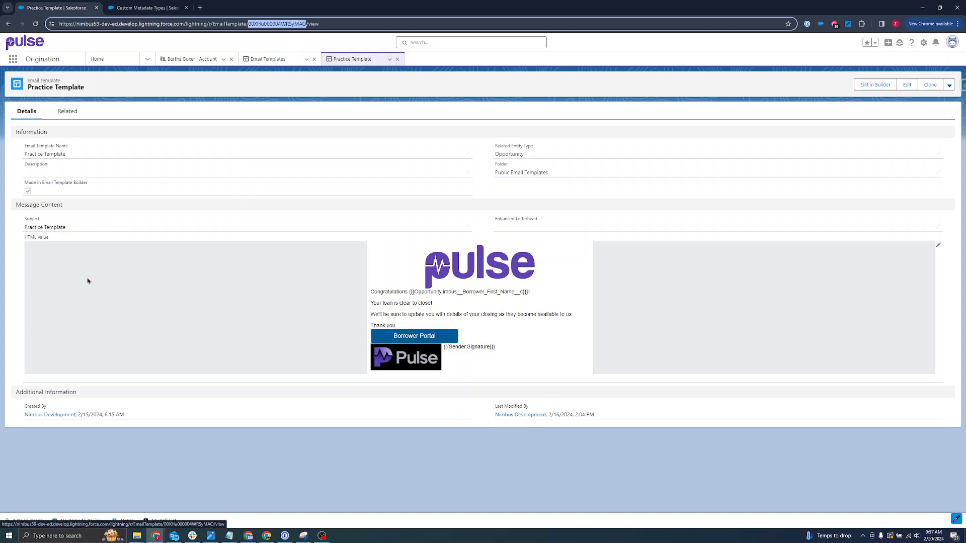
- Go to Setup, find Custom Metadata Types and open the records of the Milestone type
{"action": "left_click", "coordinate": [924, 42]}
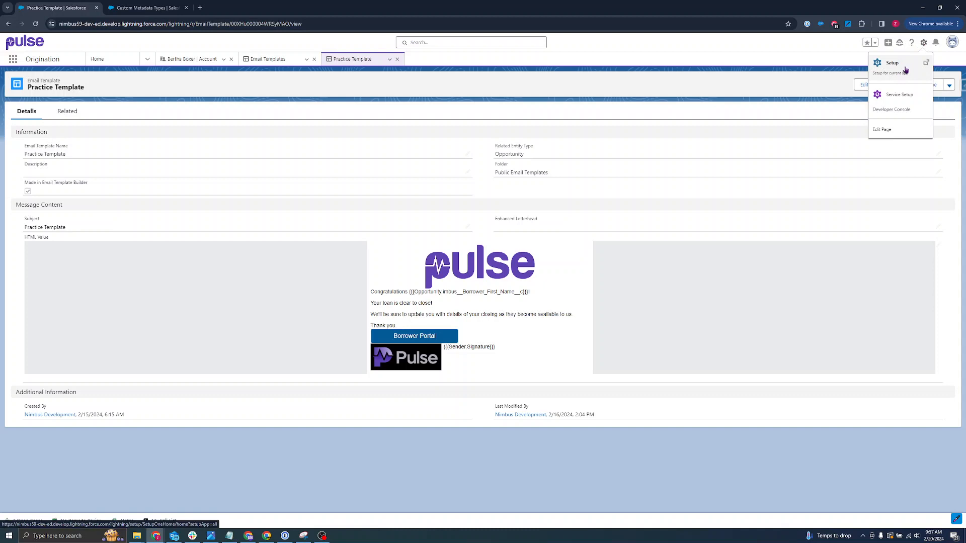
{"action": "left_click", "coordinate": [906, 69]}
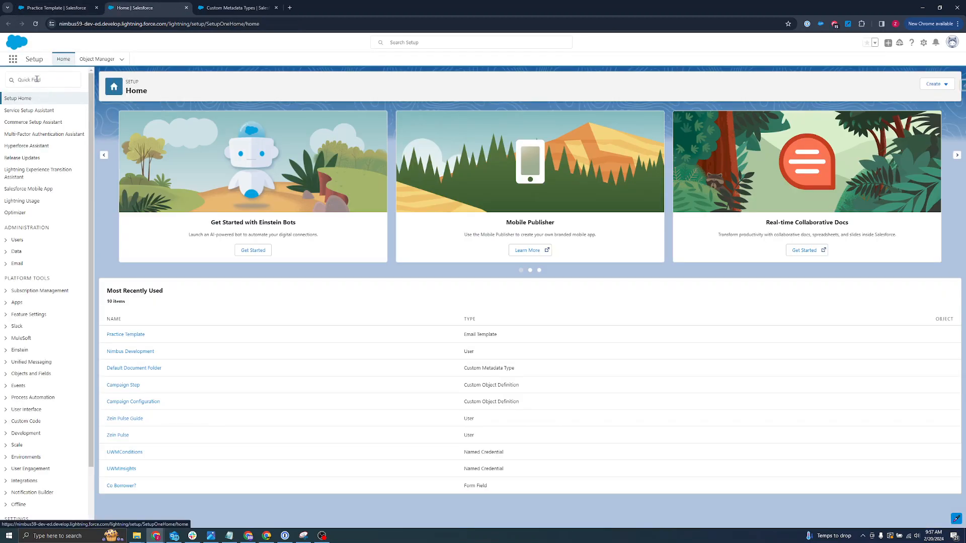
{"action": "left_click", "coordinate": [34, 80]}
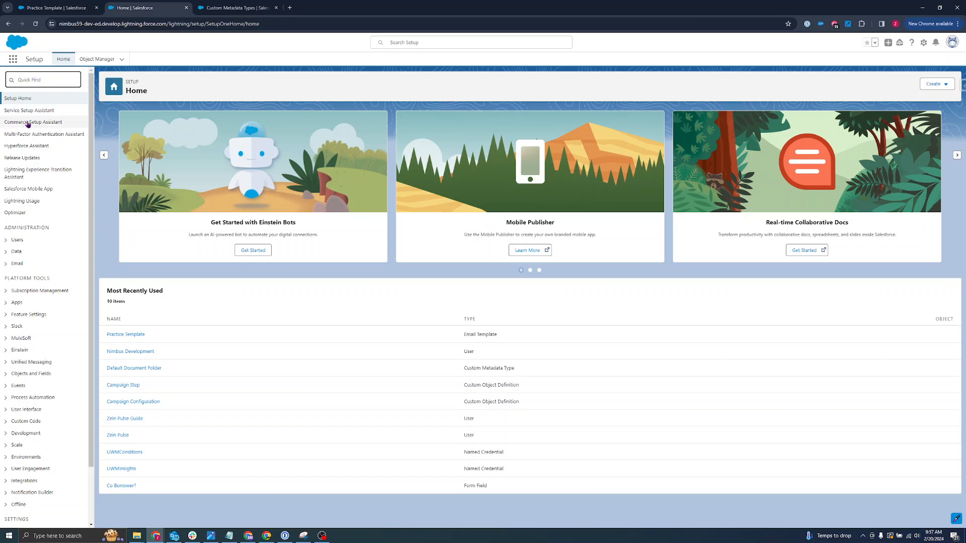
{"action": "type", "text": "custom meta"}
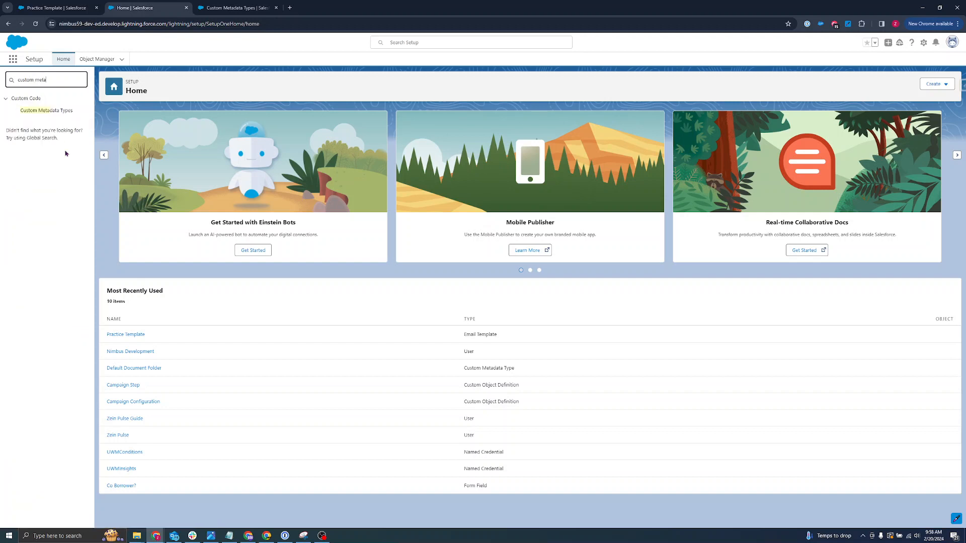
{"action": "left_click", "coordinate": [40, 114]}
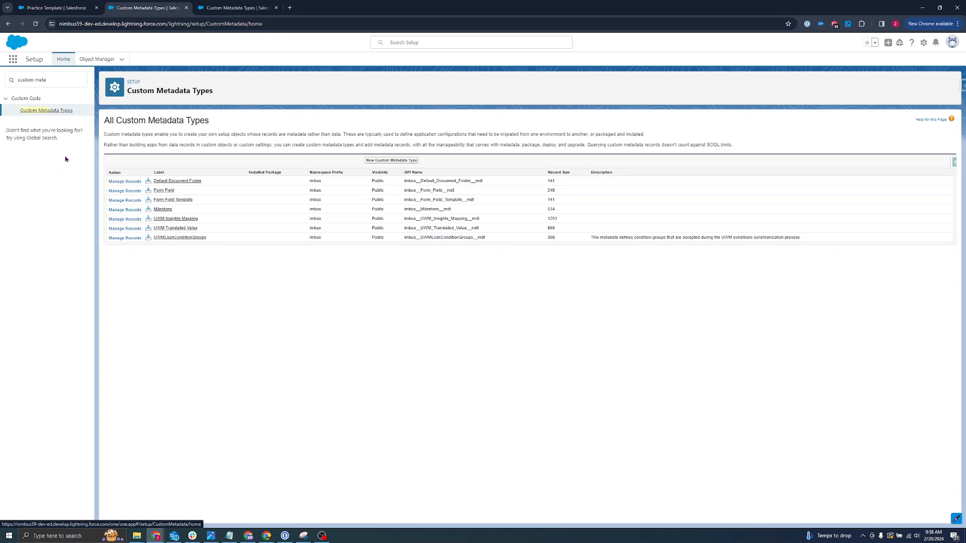
{"action": "left_click", "coordinate": [126, 218]}
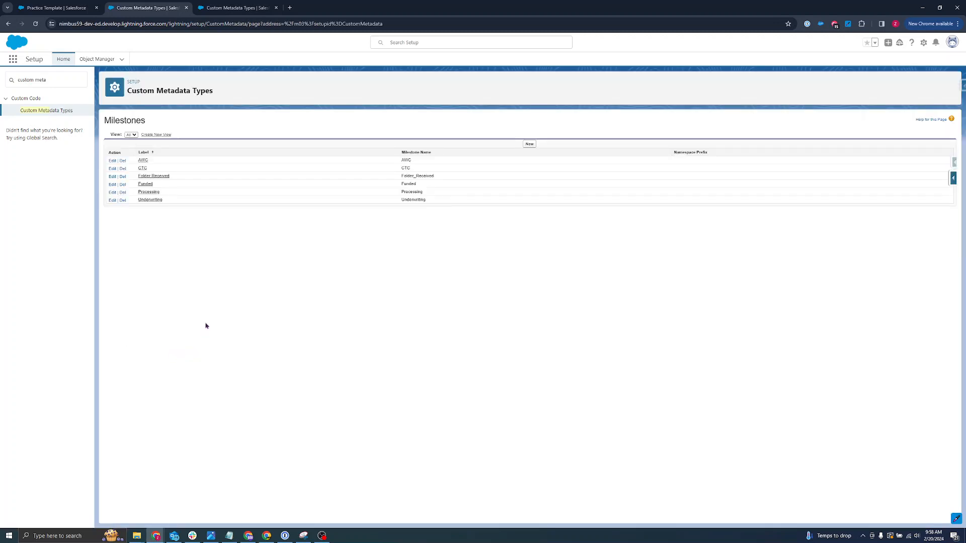
- Create a new milestone record labelled Disclosures Sent and paste the copied template ID as its Email Template ID
{"action": "left_click", "coordinate": [529, 145]}
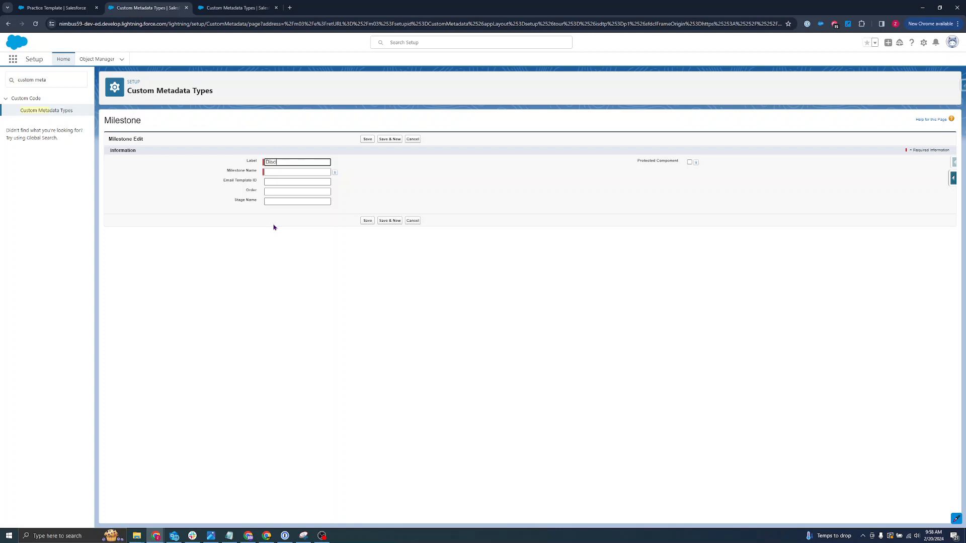
{"action": "type", "text": "losures Sent"}
{"action": "key", "text": "Tab"}
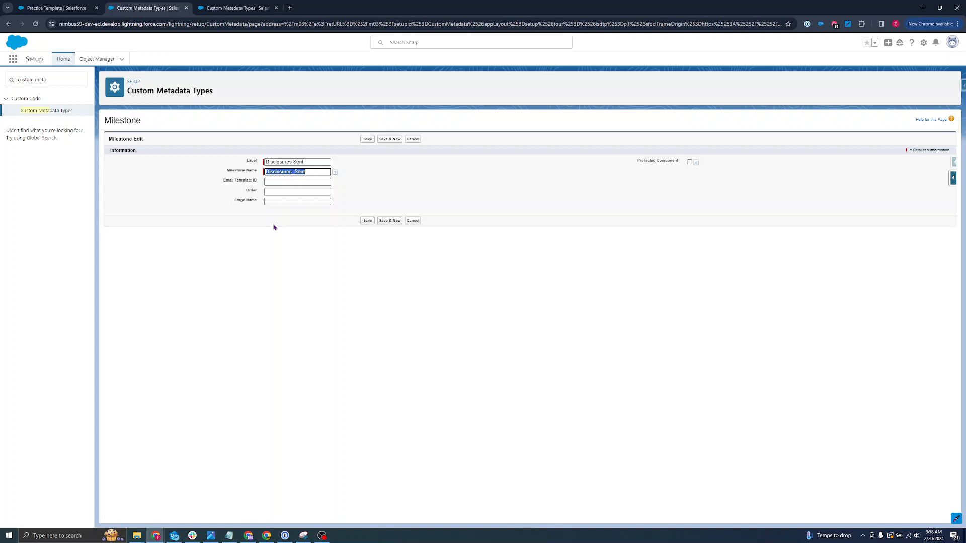
{"action": "left_click", "coordinate": [274, 183]}
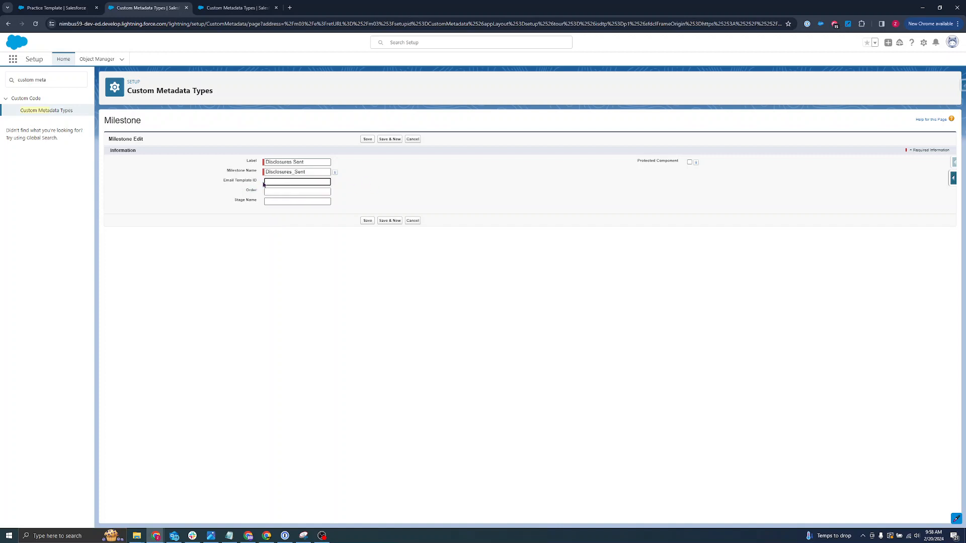
{"action": "right_click", "coordinate": [273, 186]}
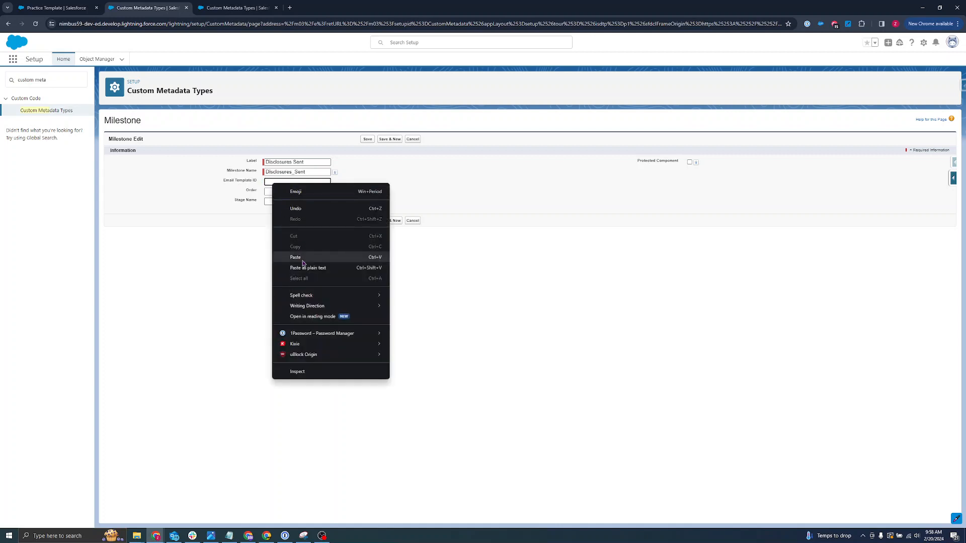
{"action": "left_click", "coordinate": [295, 257]}
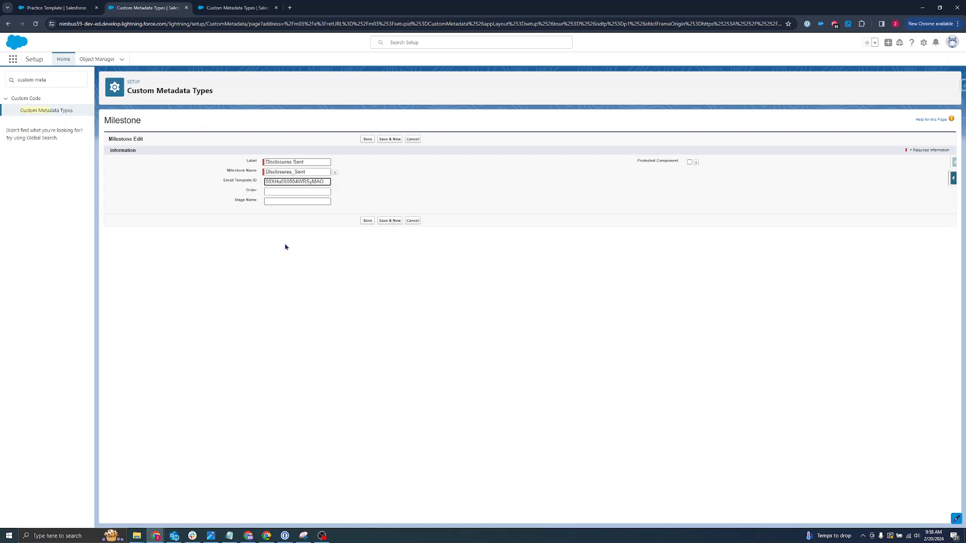
- Set the new milestone's Order to 10
{"action": "left_click", "coordinate": [275, 192]}
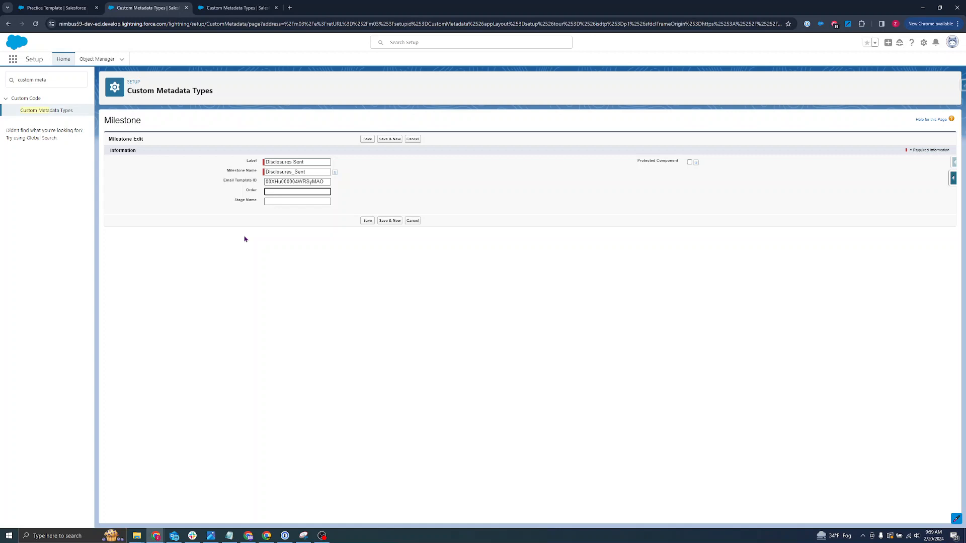
{"action": "type", "text": "20"}
{"action": "key", "text": "BackSpace"}
{"action": "key", "text": "BackSpace"}
{"action": "key", "text": "BackSpace"}
{"action": "key", "text": "BackSpace"}
{"action": "type", "text": "10"}
- Set the milestone's Stage Name to Disclosures Sent after checking it against the stages on the borrower's opportunity, and save the record
{"action": "left_click", "coordinate": [281, 203]}
{"action": "left_click", "coordinate": [276, 203]}
{"action": "left_click", "coordinate": [52, 9]}
{"action": "left_click", "coordinate": [193, 59]}
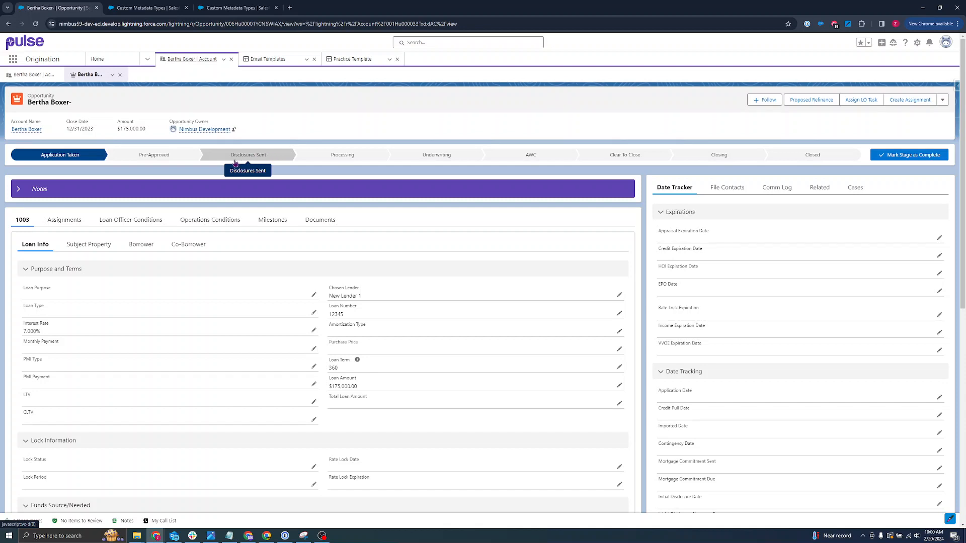
{"action": "left_click", "coordinate": [147, 8]}
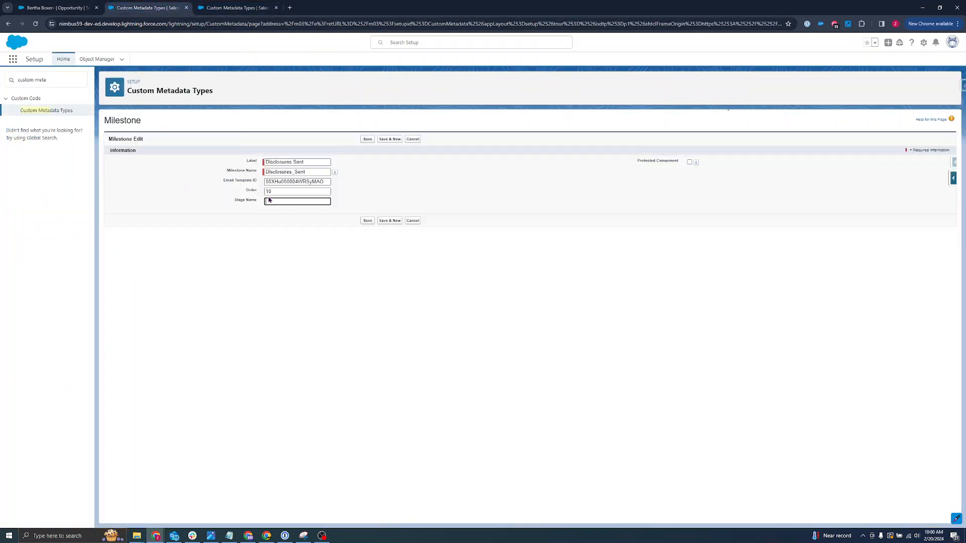
{"action": "type", "text": "isclosures Sent"}
{"action": "left_click", "coordinate": [368, 221]}
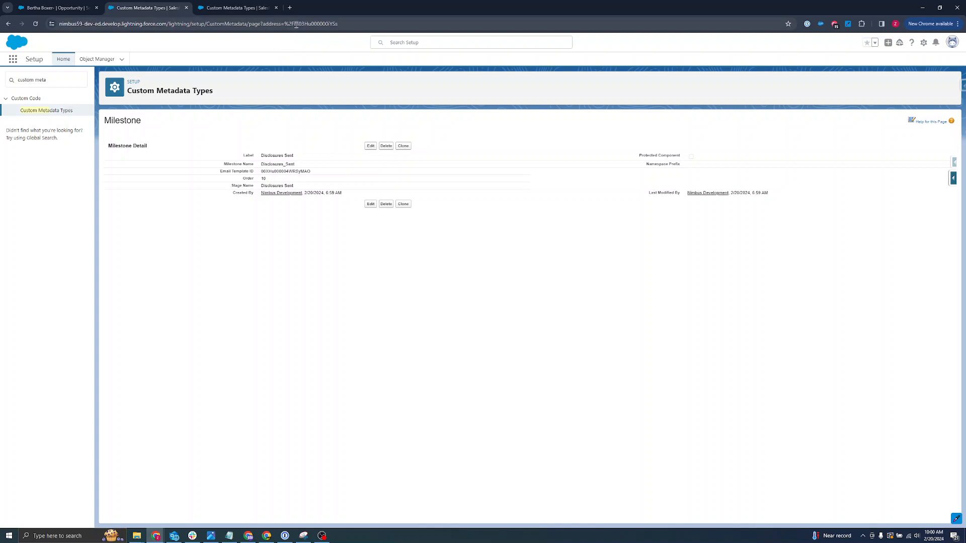
- Copy the saved Disclosures Sent milestone's record ID from the end of the page address
{"action": "left_click_drag", "start_coordinate": [294, 24], "coordinate": [350, 24]}
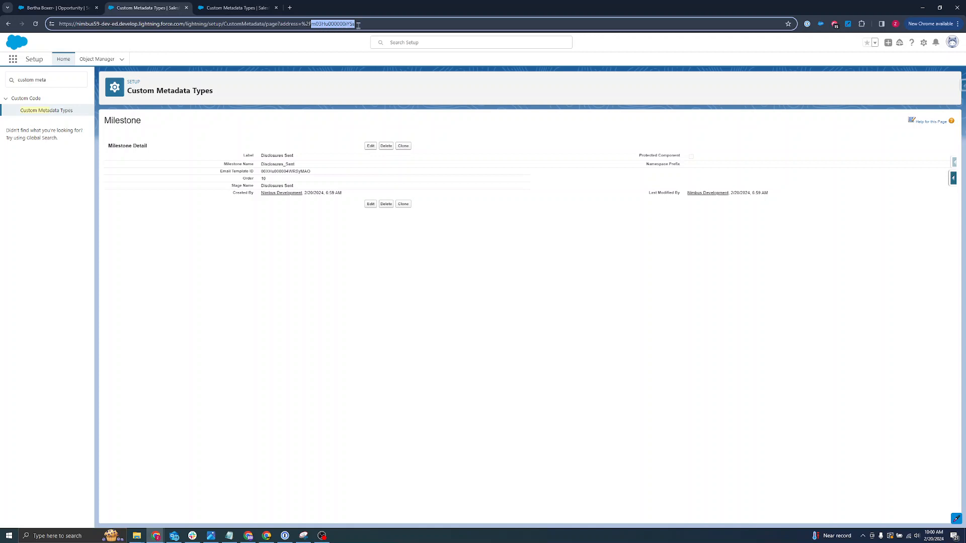
{"action": "right_click", "coordinate": [330, 27]}
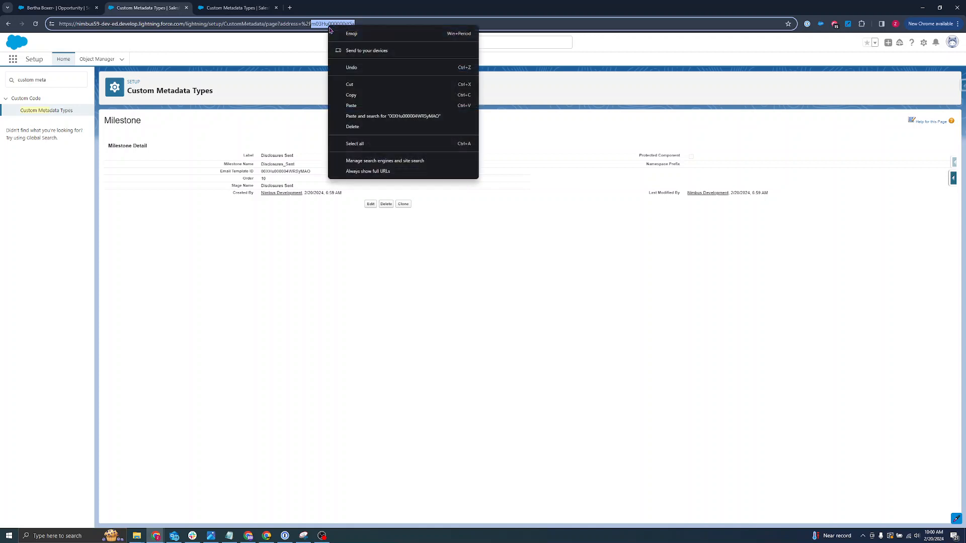
{"action": "left_click", "coordinate": [347, 95]}
{"action": "left_click", "coordinate": [228, 269]}
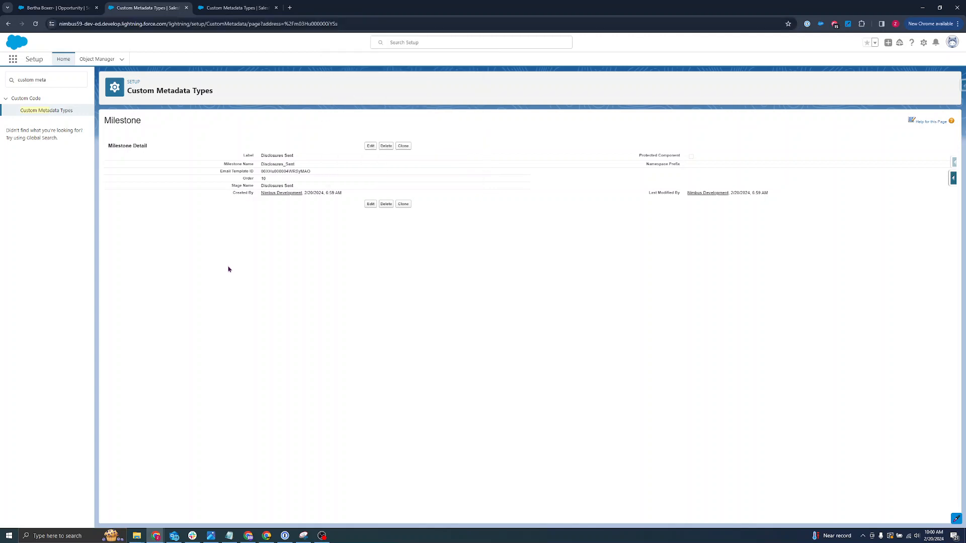
- Search Setup for flows and open the Flows list
{"action": "left_click", "coordinate": [58, 80]}
{"action": "key", "text": "BackSpace"}
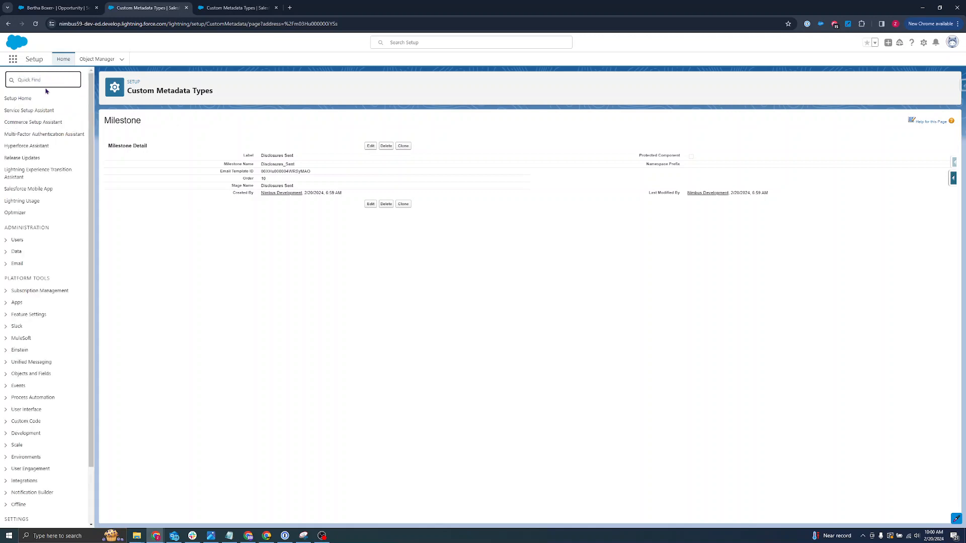
{"action": "type", "text": "flows"}
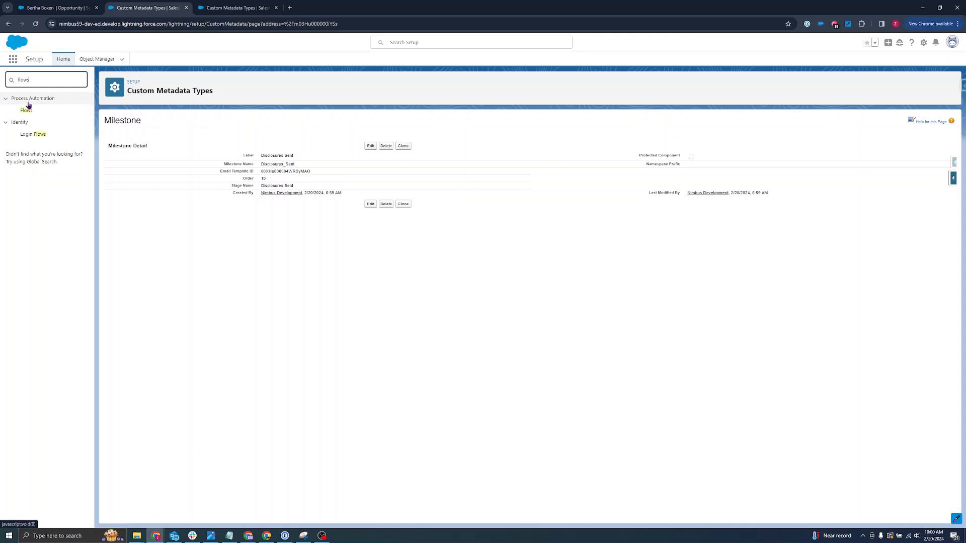
{"action": "left_click", "coordinate": [26, 114]}
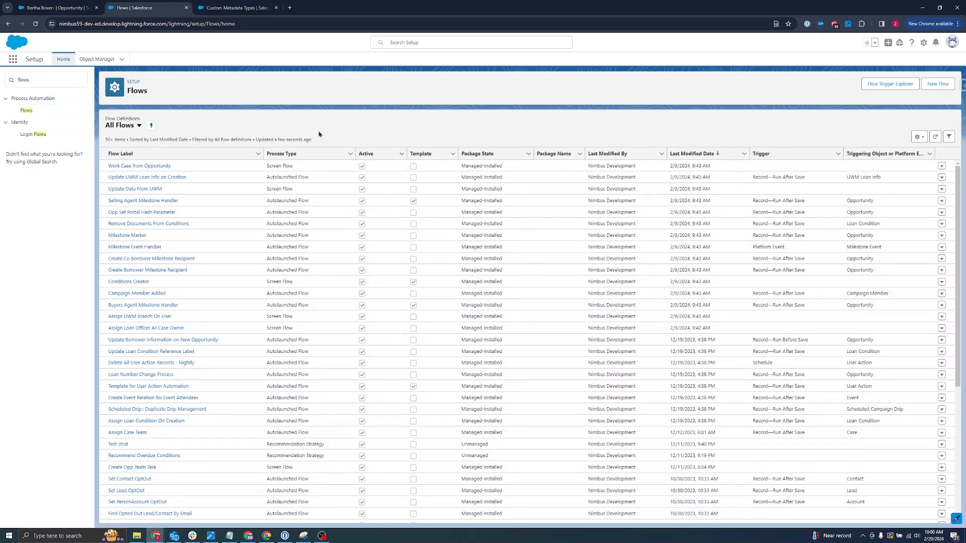
- Find "milestone event" in the flow list and open the Milestone Event For Folder Received template flow
{"action": "key", "text": "ctrl+f"}
{"action": "type", "text": "miles"}
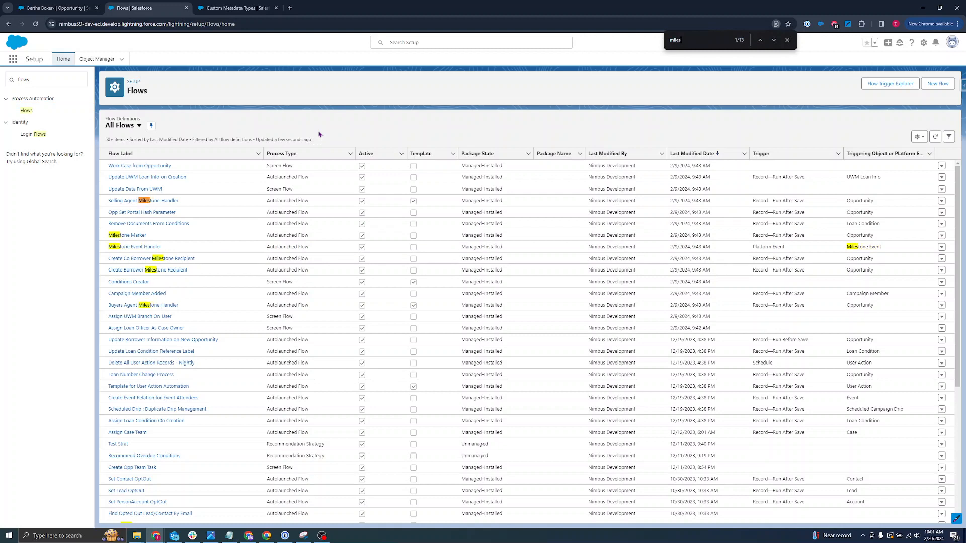
{"action": "type", "text": "tone"}
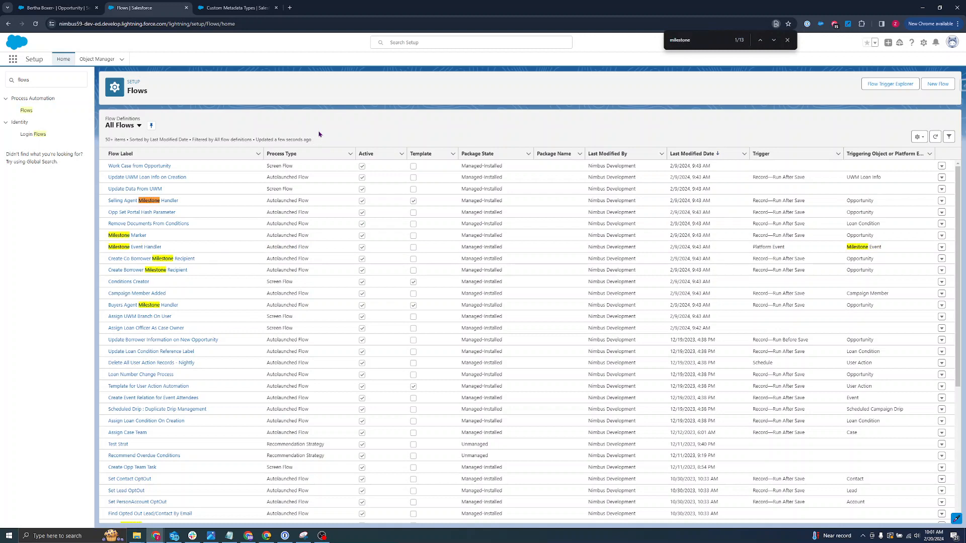
{"action": "type", "text": " event"}
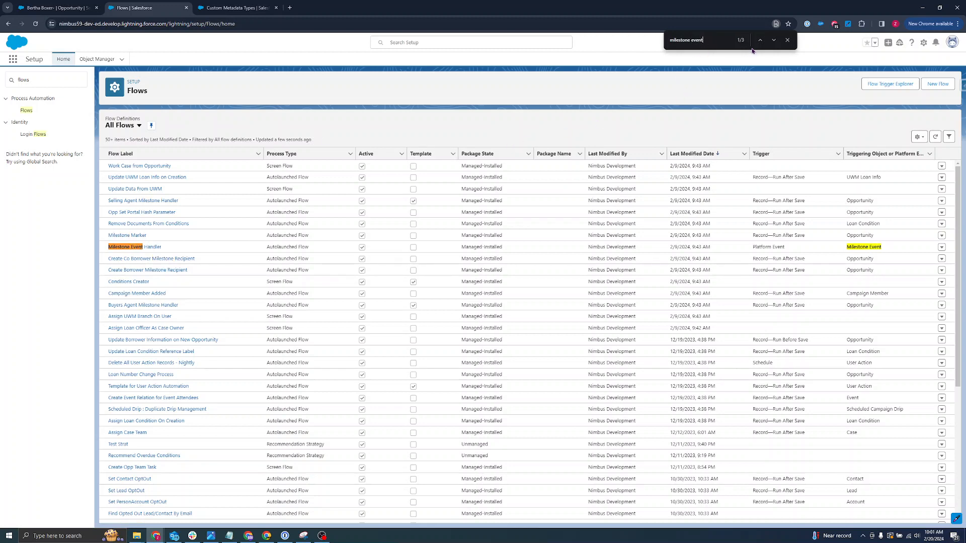
{"action": "left_click", "coordinate": [774, 39]}
{"action": "left_click", "coordinate": [774, 40]}
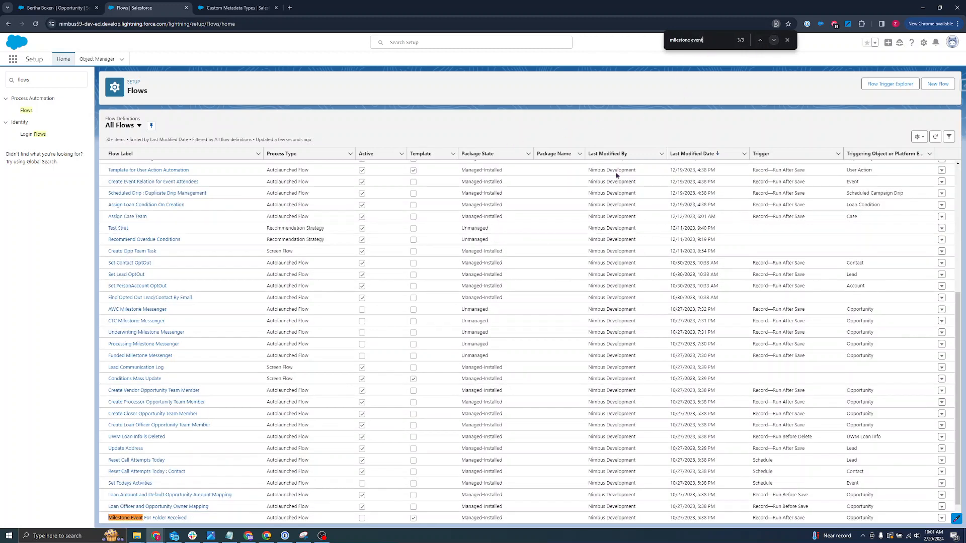
{"action": "scroll", "coordinate": [274, 399], "scroll_direction": "down", "scroll_amount": 1}
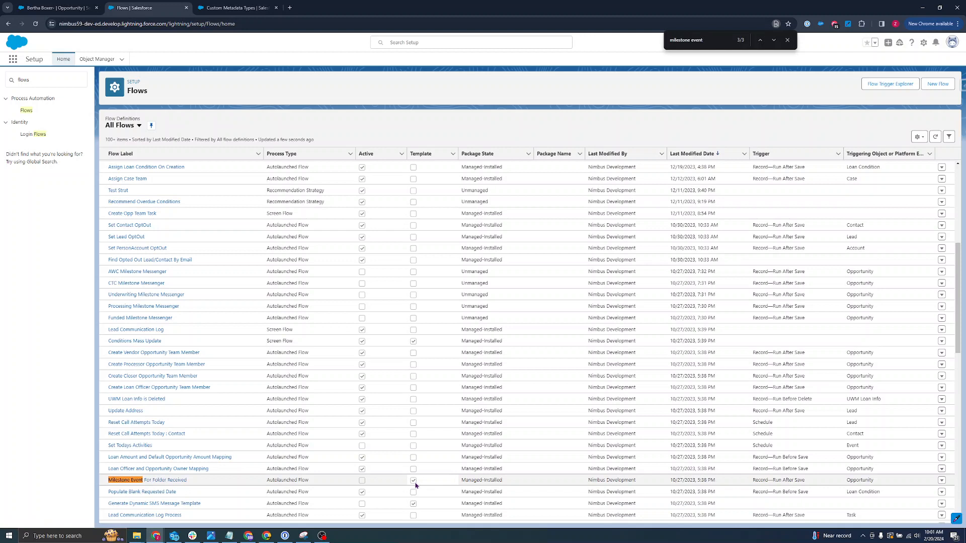
{"action": "left_click", "coordinate": [130, 482]}
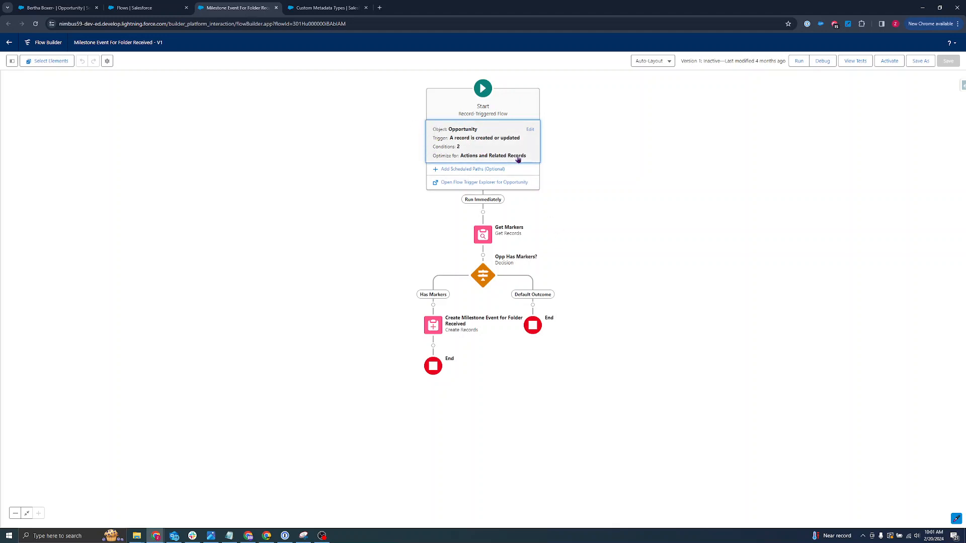
- Set the second StageName entry condition of the flow's Opportunity trigger to equal Disclosures Sent
{"action": "left_click", "coordinate": [477, 143]}
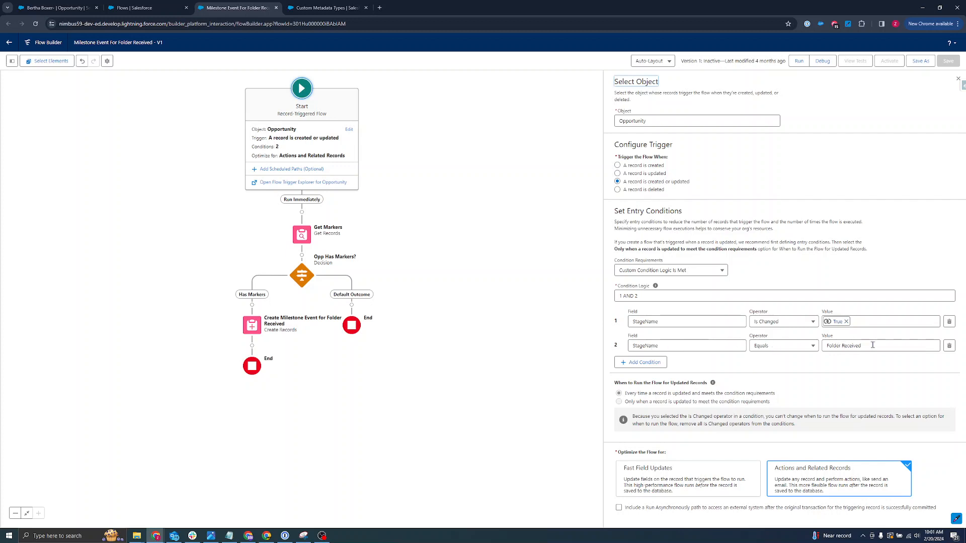
{"action": "left_click_drag", "start_coordinate": [873, 345], "coordinate": [815, 342]}
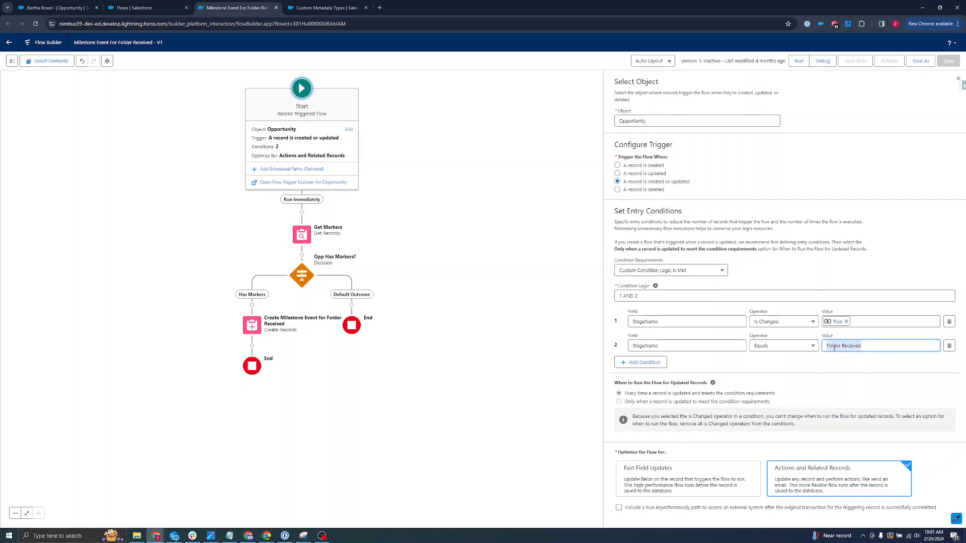
{"action": "type", "text": "Discl"}
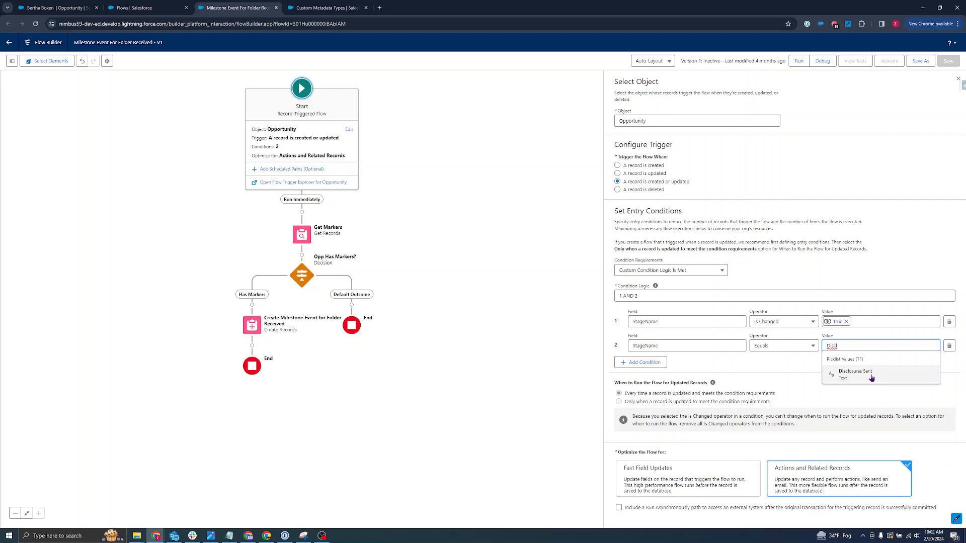
{"action": "left_click", "coordinate": [861, 381]}
{"action": "left_click", "coordinate": [787, 373]}
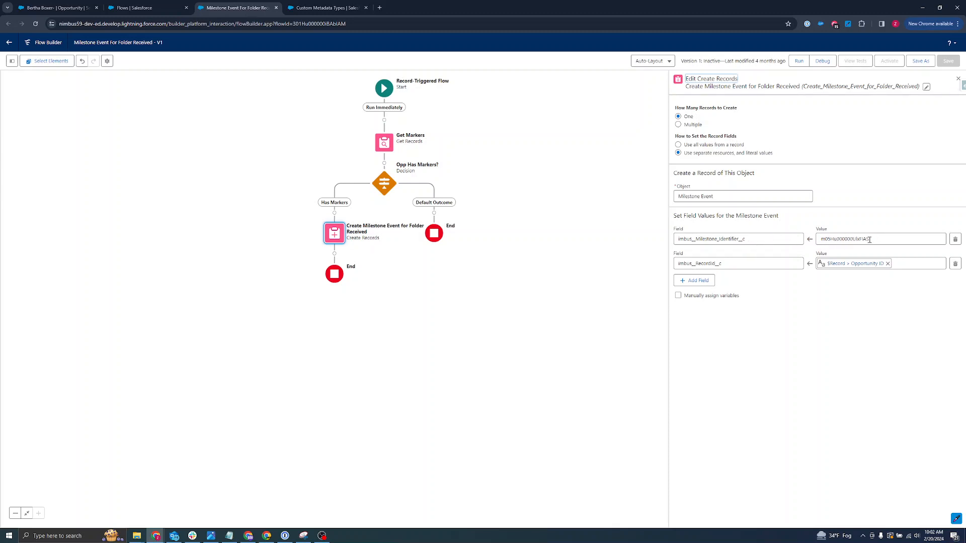
- Replace the Milestone Identifier value in the Create Milestone Event element with the copied Disclosures Sent milestone record ID
{"action": "left_click_drag", "start_coordinate": [881, 239], "coordinate": [796, 244]}
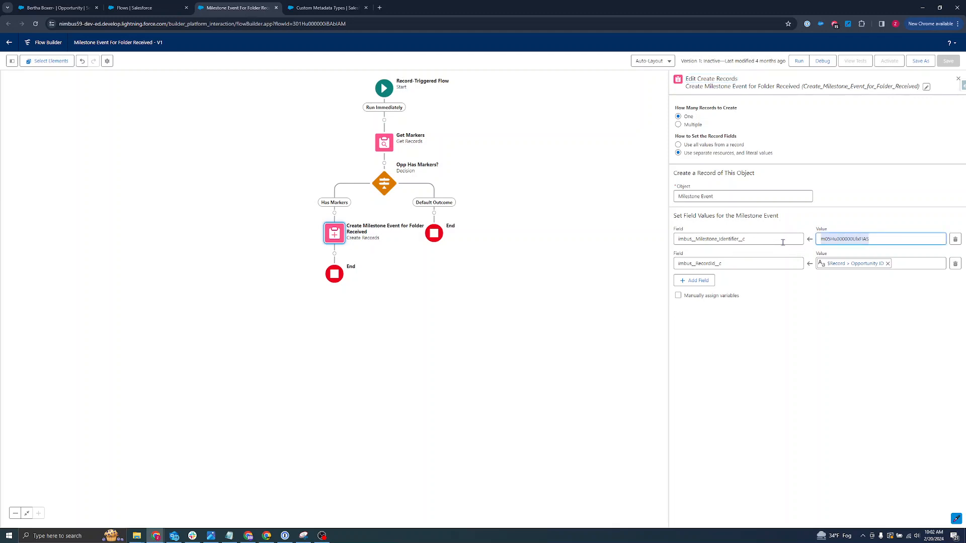
{"action": "type", "text": "m03Hu000000iYSs"}
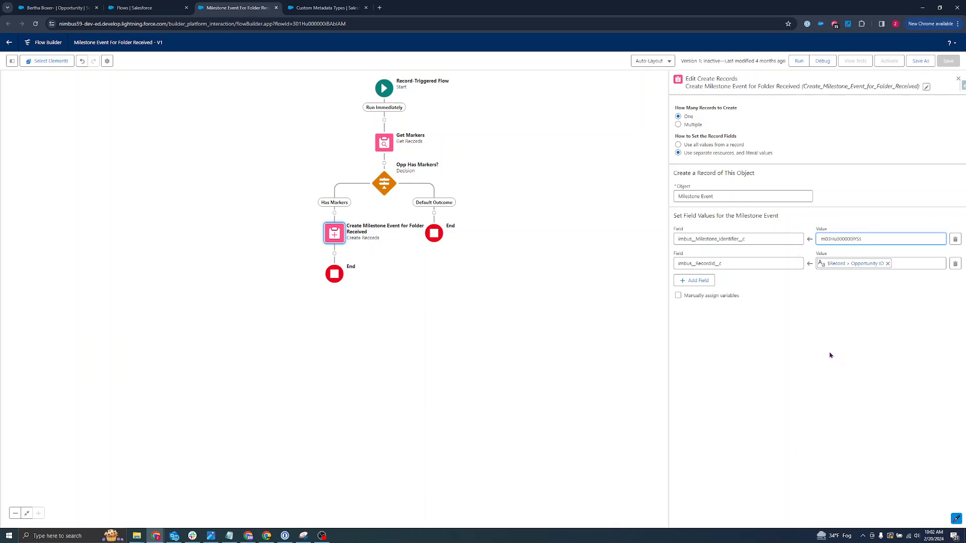
{"action": "left_click", "coordinate": [779, 437]}
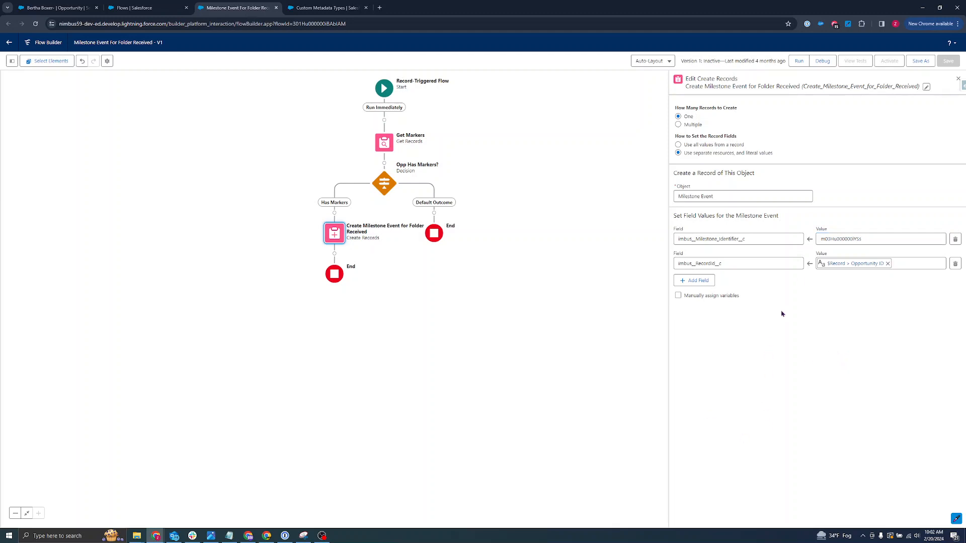
- Save the template as a new flow labelled Milestone Event For Disclosures Sent and return to the Flows list
{"action": "left_click", "coordinate": [926, 66]}
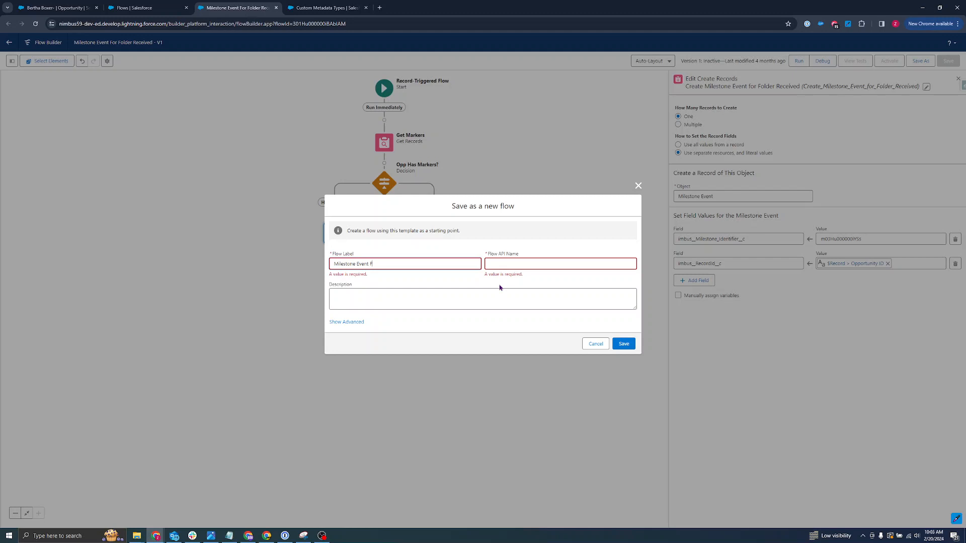
{"action": "type", "text": "DF"}
{"action": "type", "text": "sclosures Sent"}
{"action": "key", "text": "Tab"}
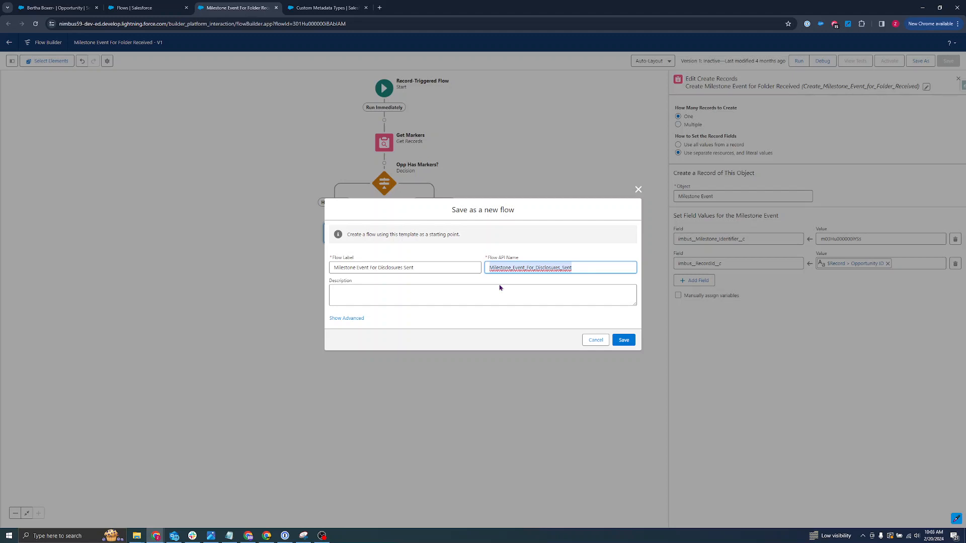
{"action": "left_click", "coordinate": [418, 245]}
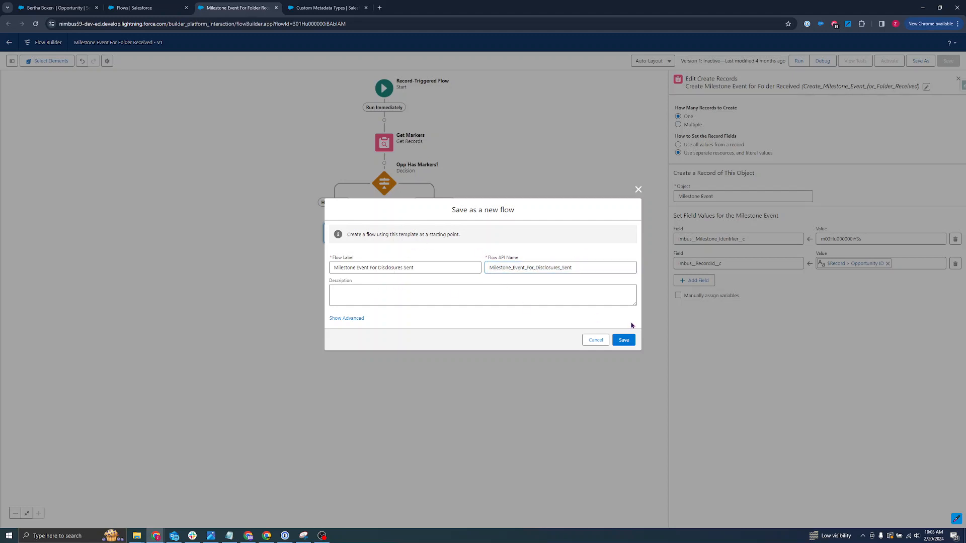
{"action": "left_click", "coordinate": [629, 341]}
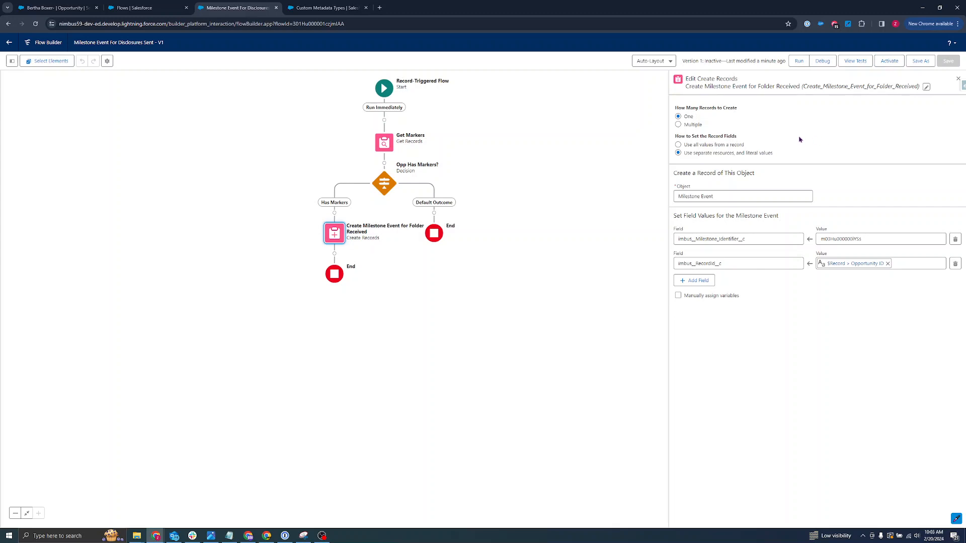
{"action": "left_click", "coordinate": [13, 45]}
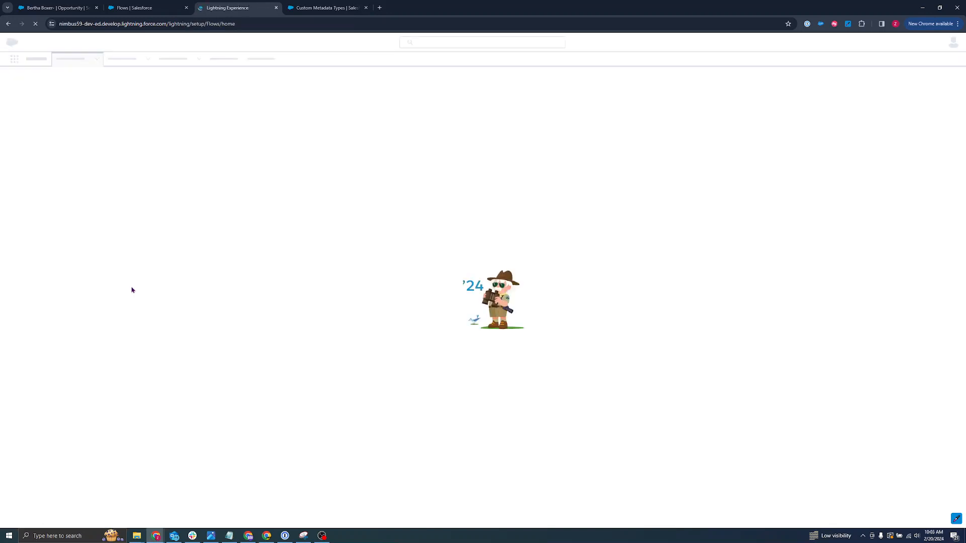